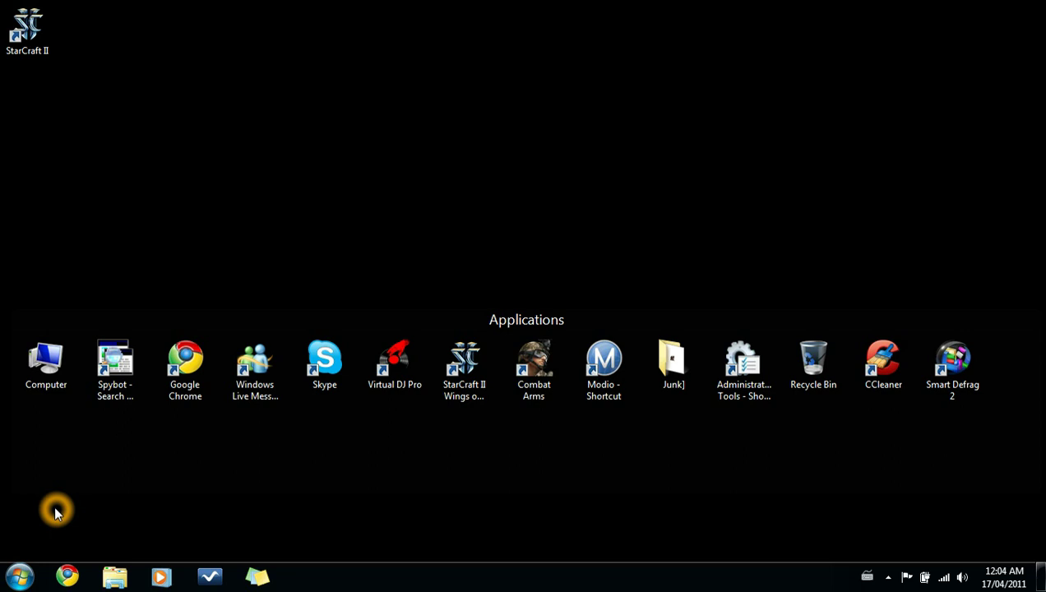
- Search for msconfig and open System Configuration on its general startup selection
{"action": "left_click", "coordinate": [20, 576]}
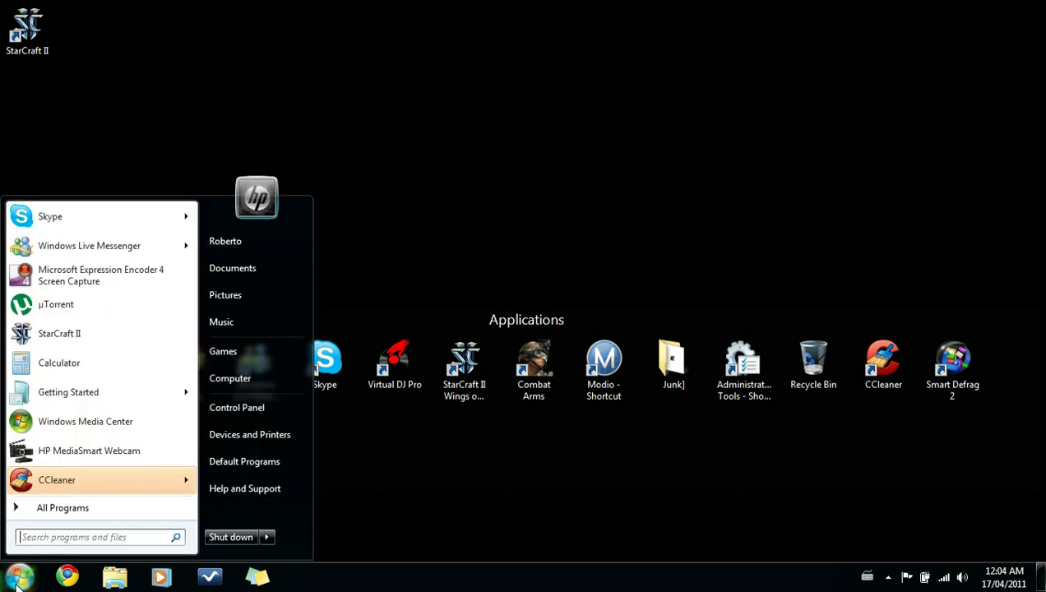
{"action": "left_click", "coordinate": [85, 539]}
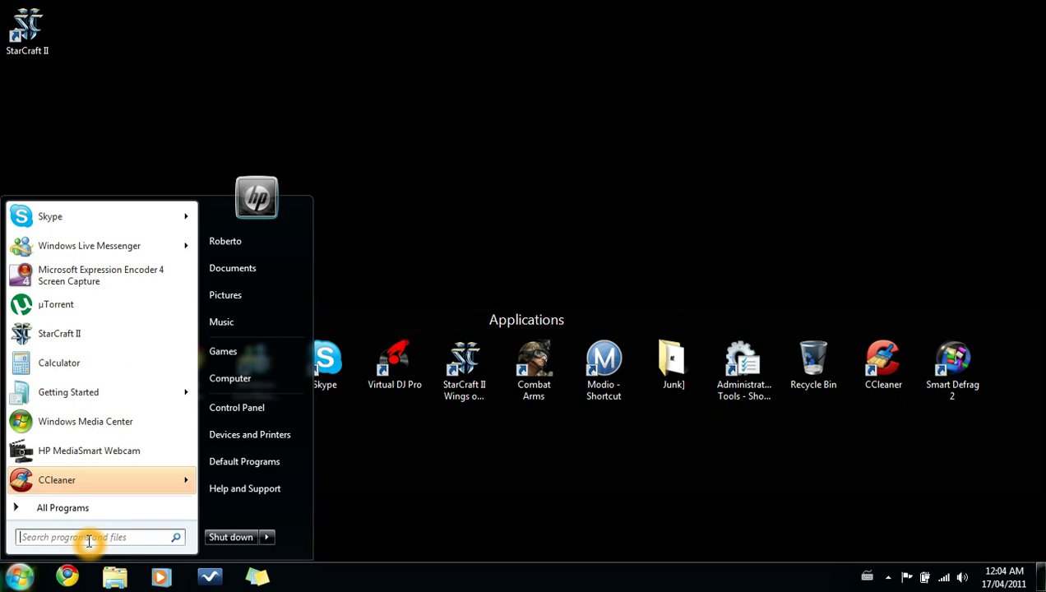
{"action": "type", "text": "ms"}
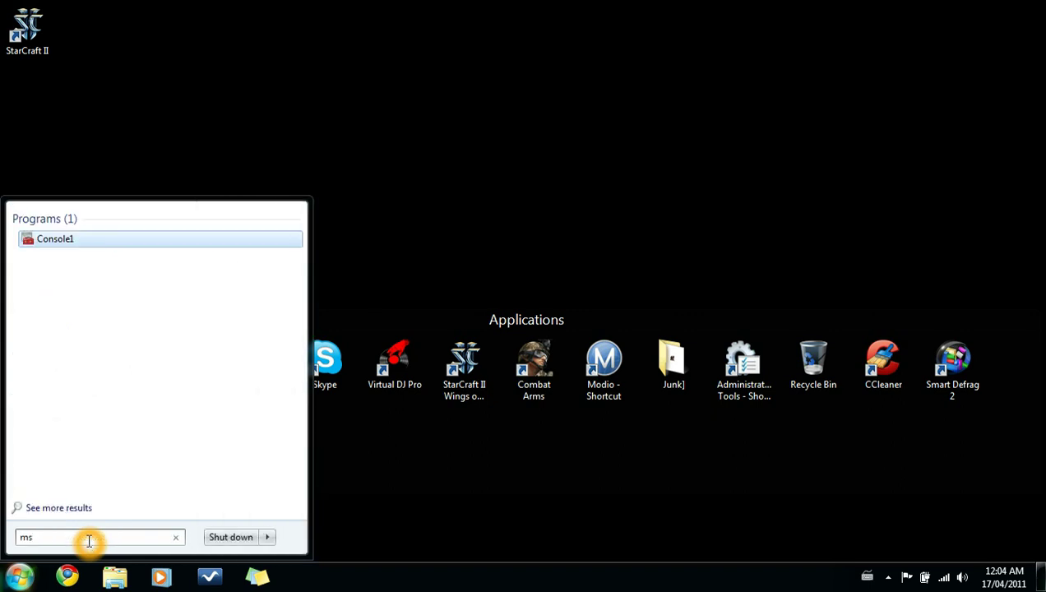
{"action": "type", "text": "config"}
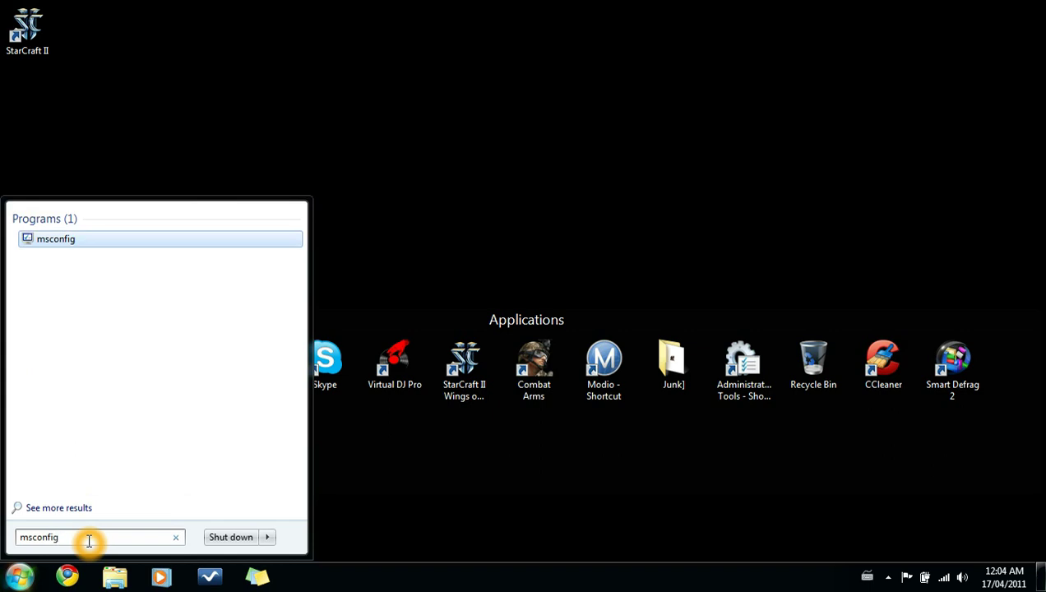
{"action": "left_click", "coordinate": [73, 240]}
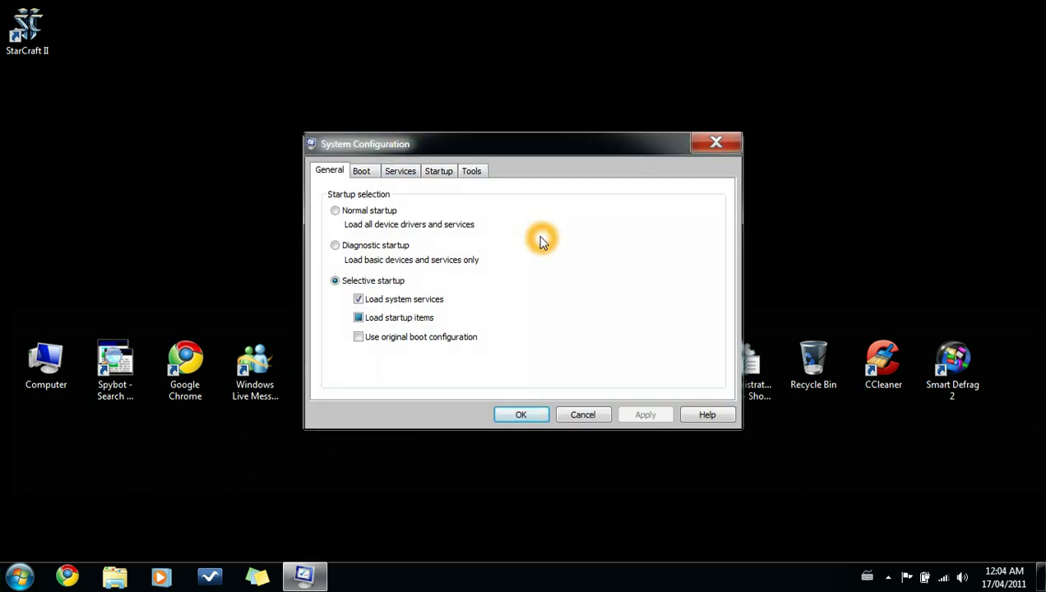
{"action": "left_click", "coordinate": [445, 217]}
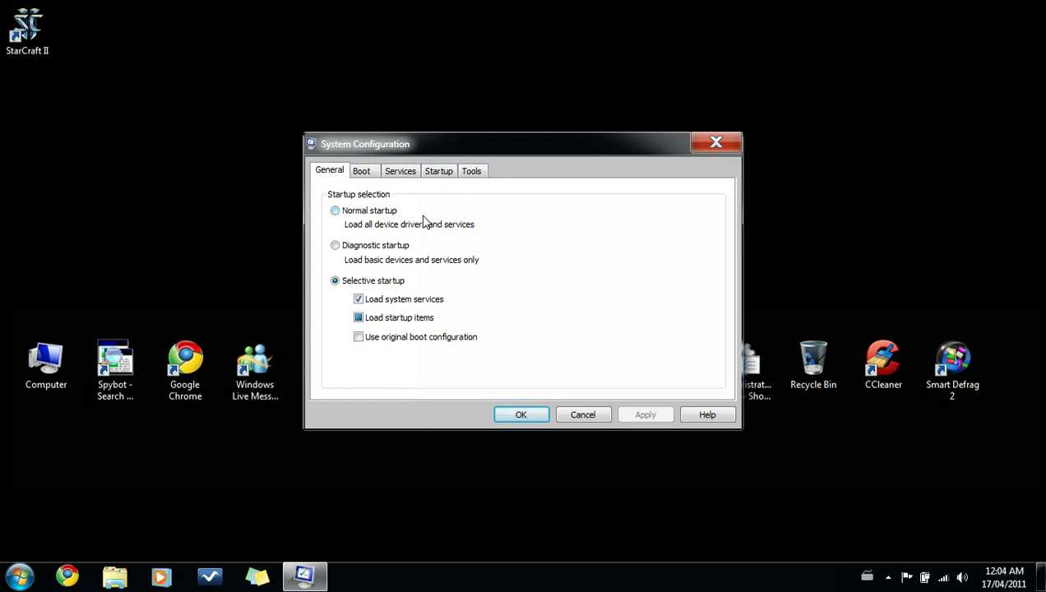
- Examine the boot settings, in particular the No GUI boot option and the boot timeout in seconds
{"action": "left_click", "coordinate": [363, 173]}
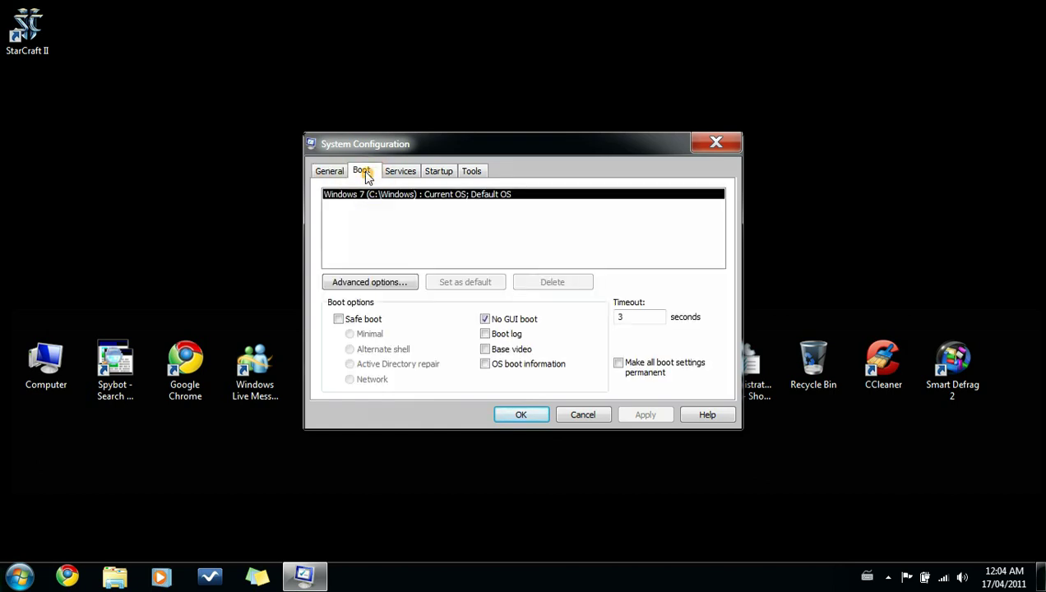
{"action": "left_click", "coordinate": [487, 320]}
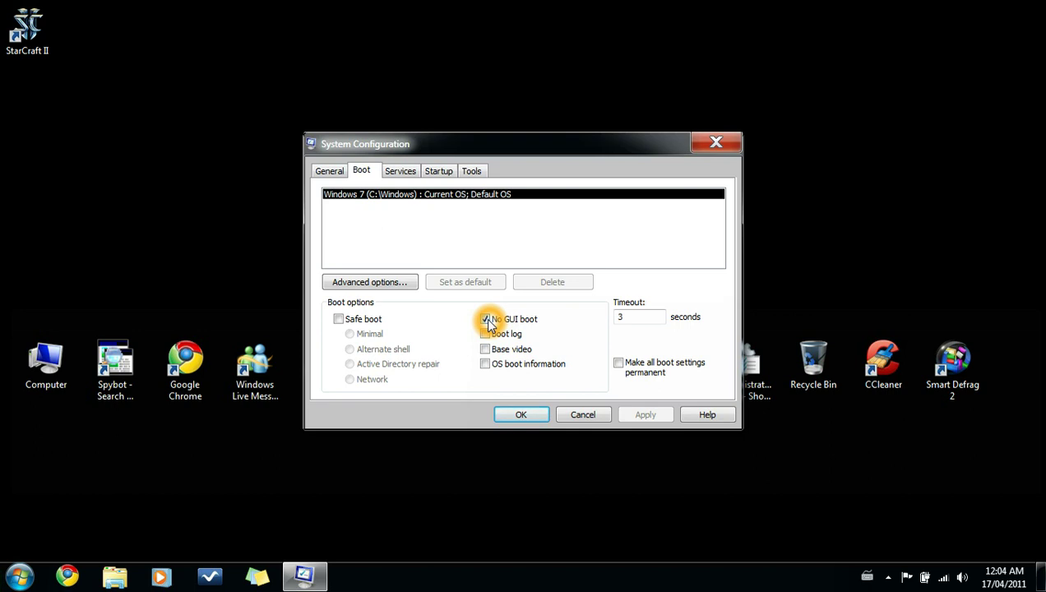
{"action": "left_click", "coordinate": [644, 317]}
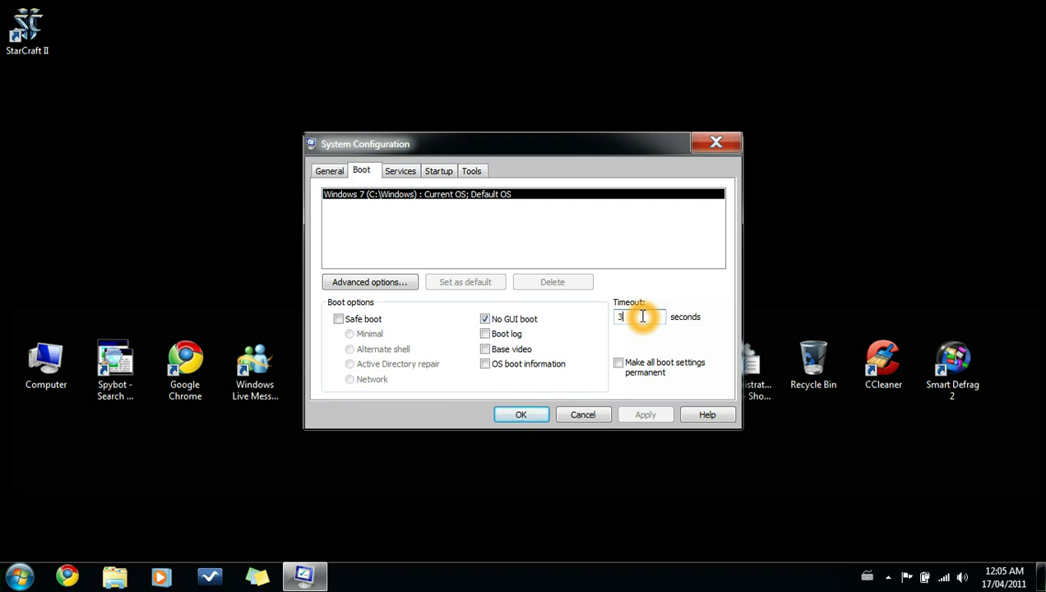
{"action": "left_click", "coordinate": [488, 248]}
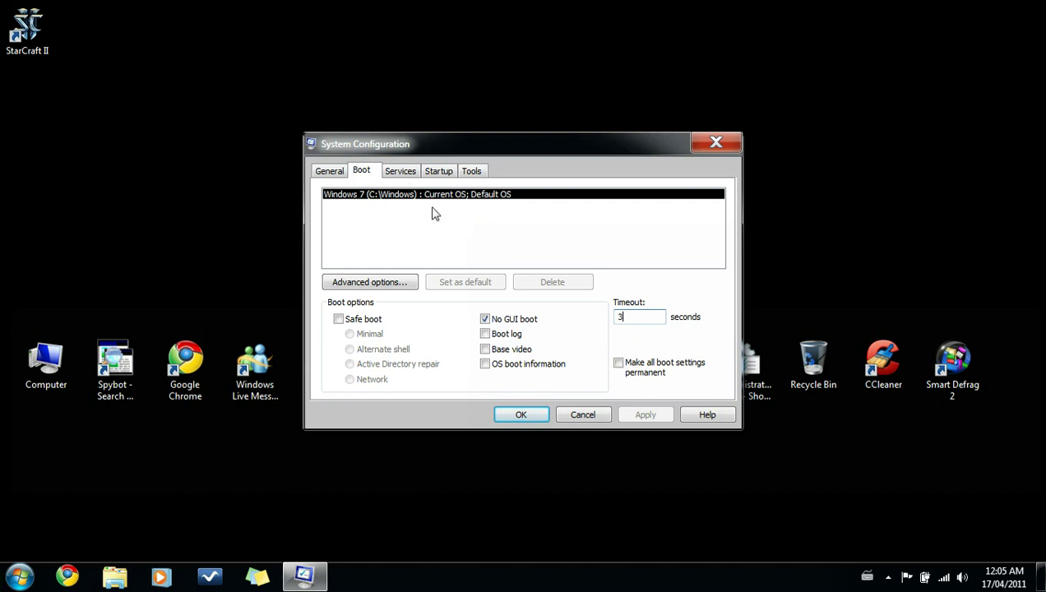
- Show the list of startup items and widen the Startup Item column so the full program names are readable
{"action": "left_click", "coordinate": [401, 176]}
{"action": "left_click", "coordinate": [434, 173]}
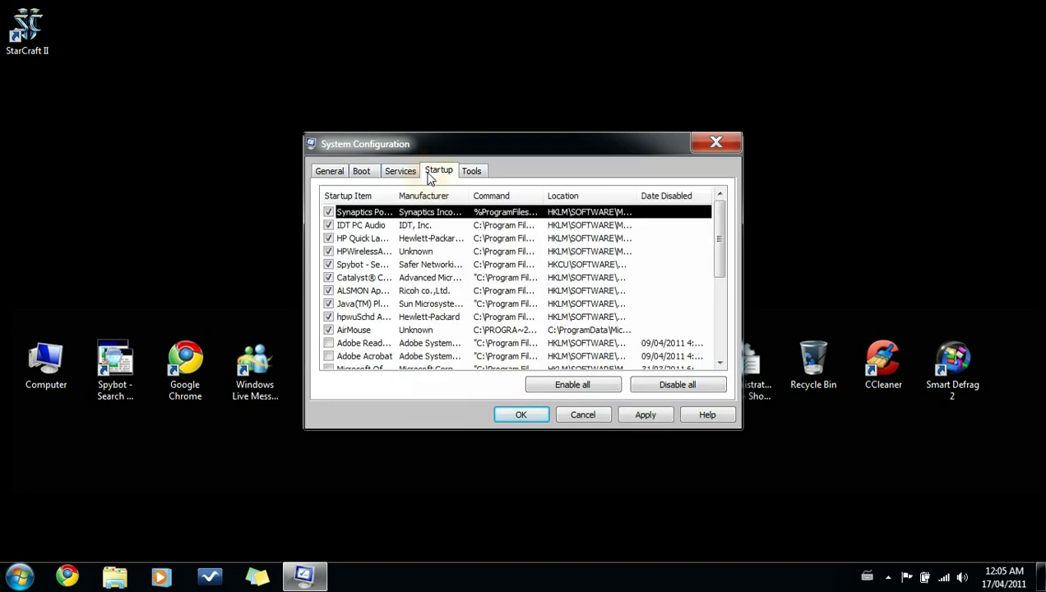
{"action": "left_click", "coordinate": [437, 175]}
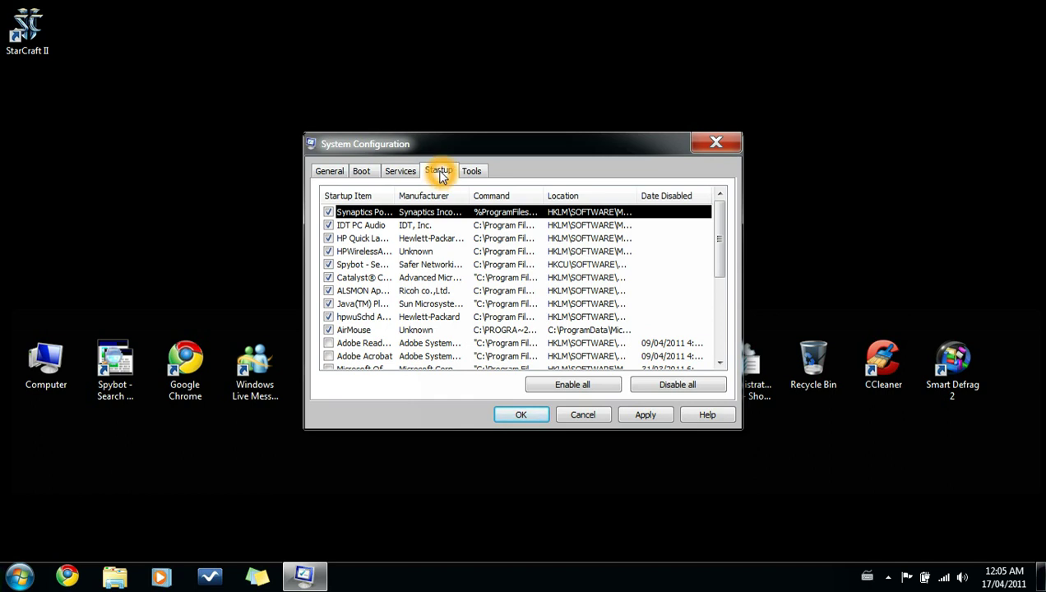
{"action": "left_click", "coordinate": [744, 424]}
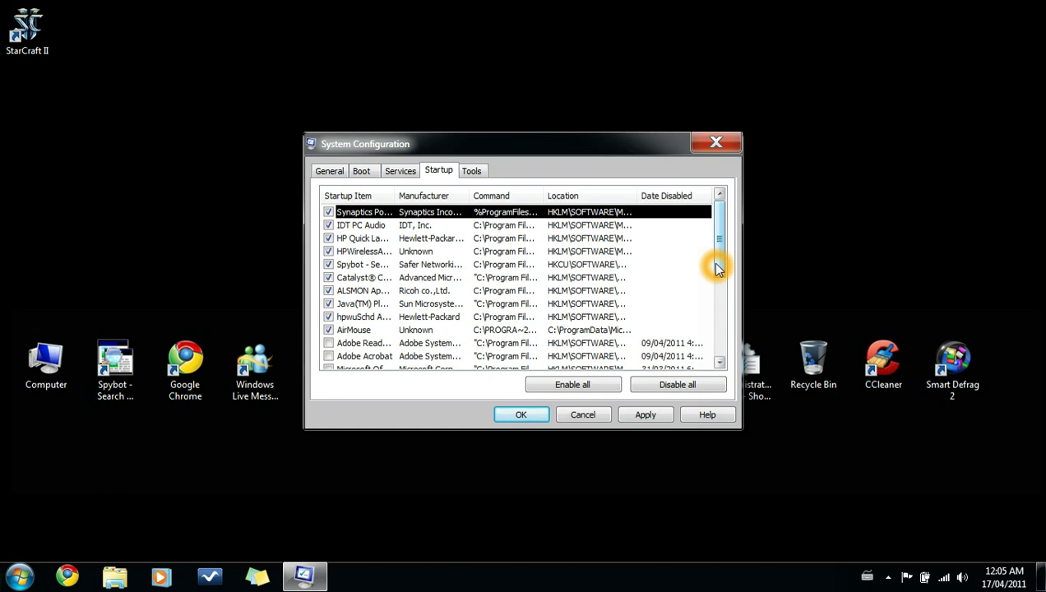
{"action": "left_click", "coordinate": [428, 330]}
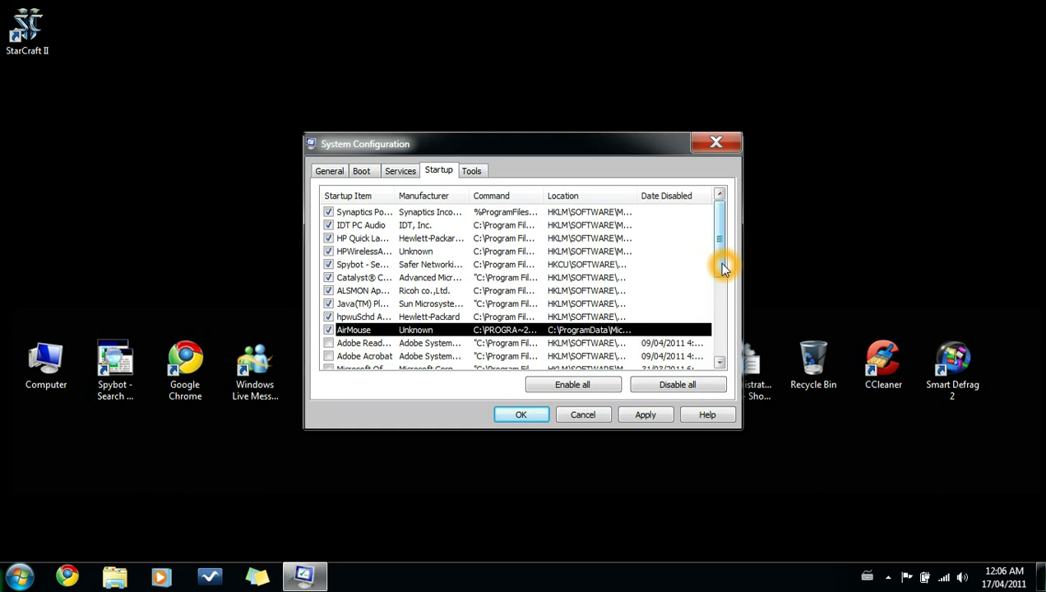
{"action": "mouse_move", "coordinate": [719, 254]}
{"action": "left_mouse_down"}
{"action": "mouse_move", "coordinate": [726, 328]}
{"action": "mouse_move", "coordinate": [723, 233]}
{"action": "left_mouse_up"}
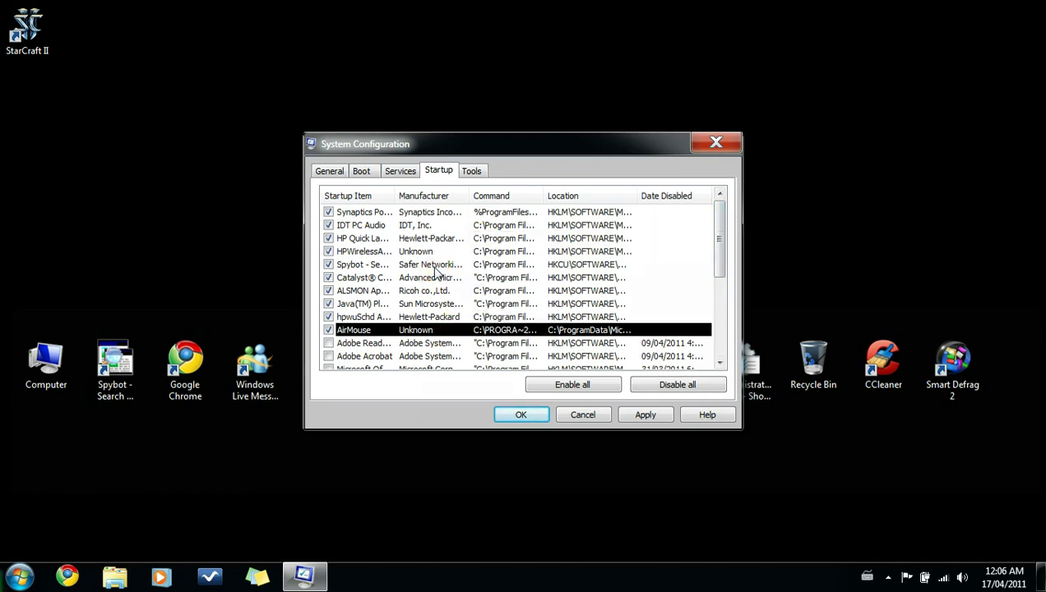
{"action": "left_click", "coordinate": [435, 265]}
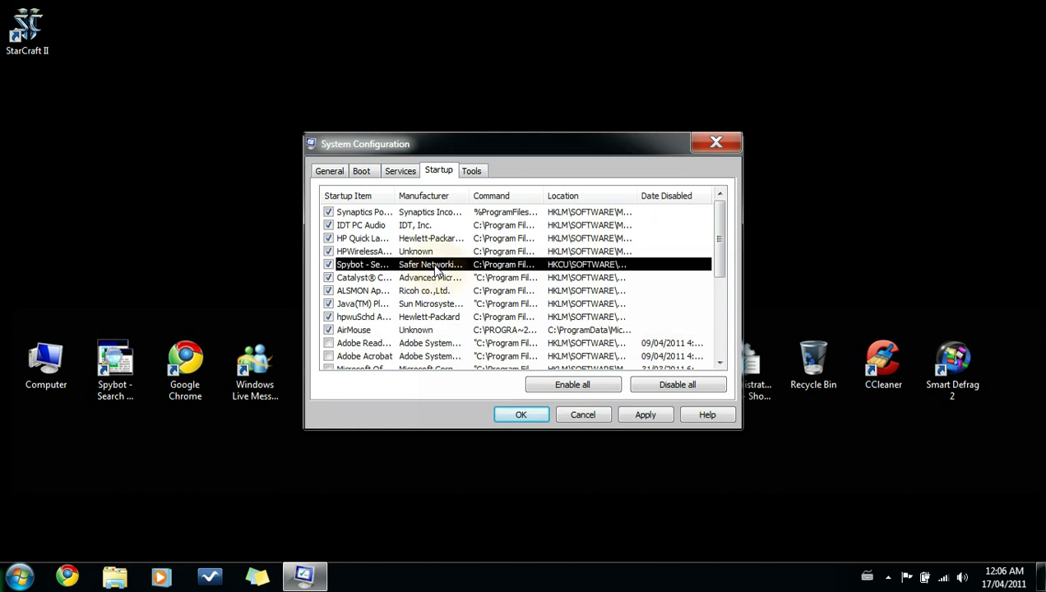
{"action": "left_click_drag", "start_coordinate": [396, 198], "coordinate": [441, 215]}
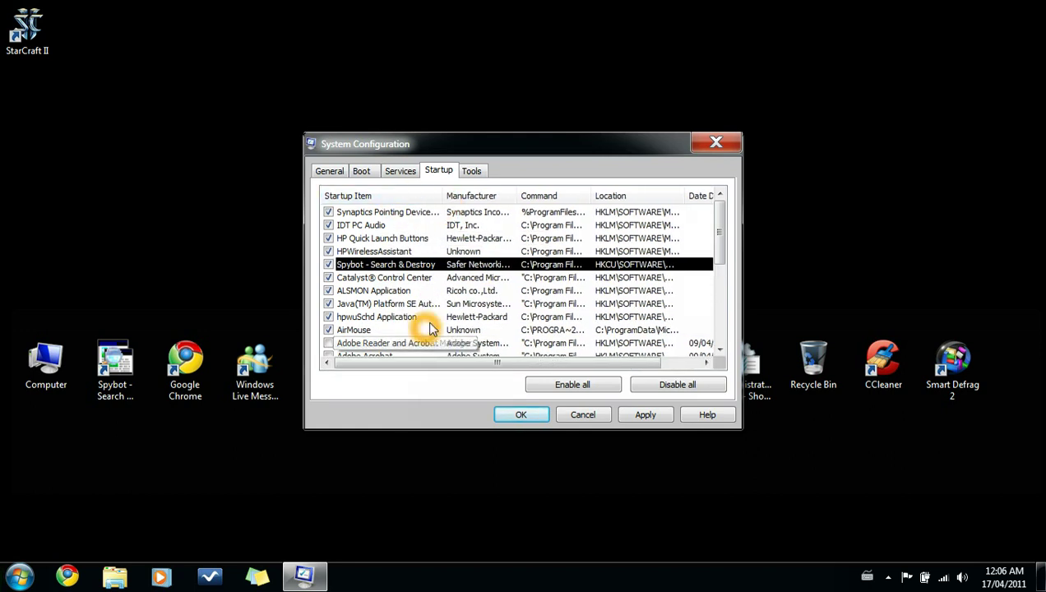
{"action": "left_click", "coordinate": [426, 262]}
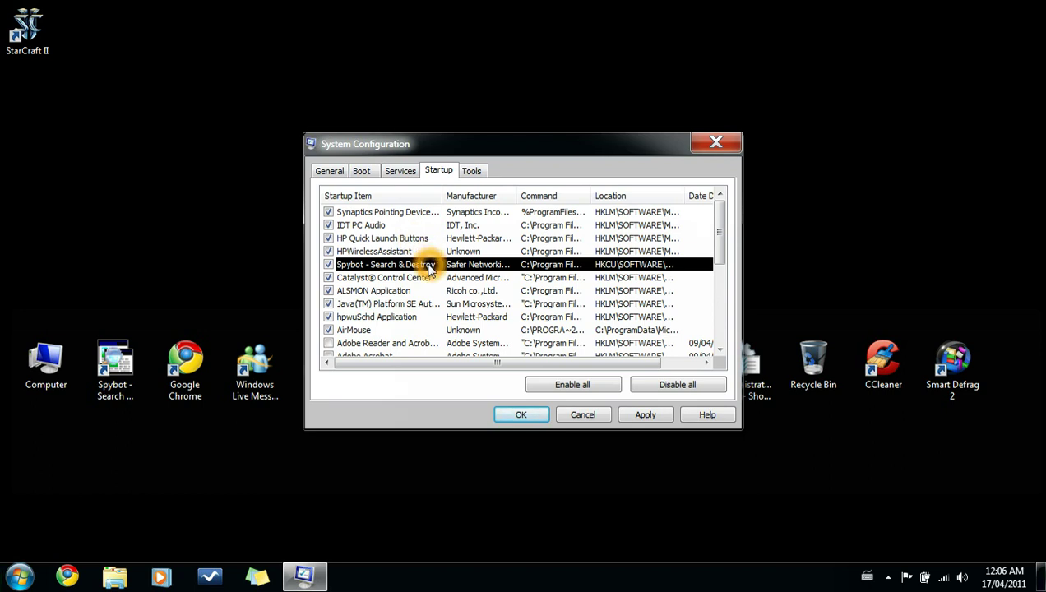
- Examine the entire startup list from beginning to end, checking which programs are enabled and which are disabled
{"action": "scroll", "coordinate": [403, 313], "scroll_direction": "down", "scroll_amount": 1}
{"action": "scroll", "coordinate": [457, 333], "scroll_direction": "down", "scroll_amount": 2}
{"action": "left_click", "coordinate": [370, 228]}
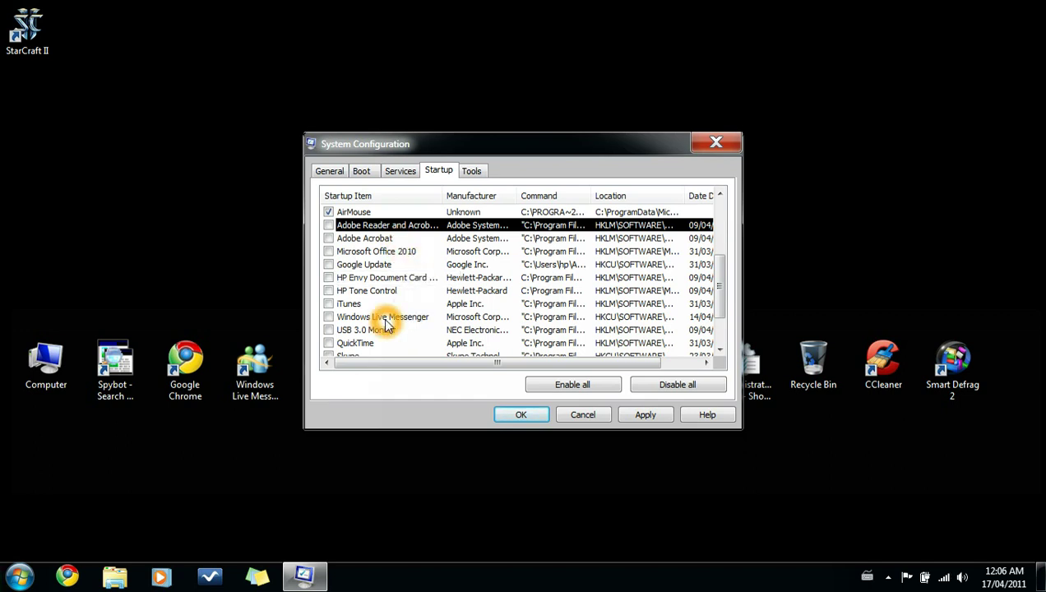
{"action": "scroll", "coordinate": [418, 329], "scroll_direction": "down", "scroll_amount": 1}
{"action": "scroll", "coordinate": [418, 329], "scroll_direction": "down", "scroll_amount": 1}
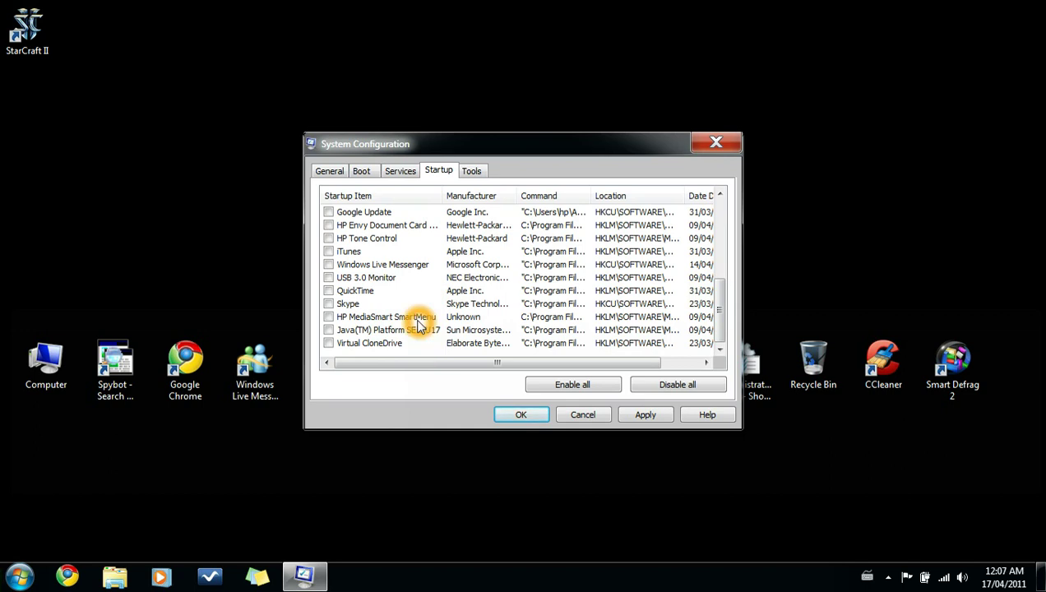
{"action": "scroll", "coordinate": [418, 326], "scroll_direction": "up", "scroll_amount": 4}
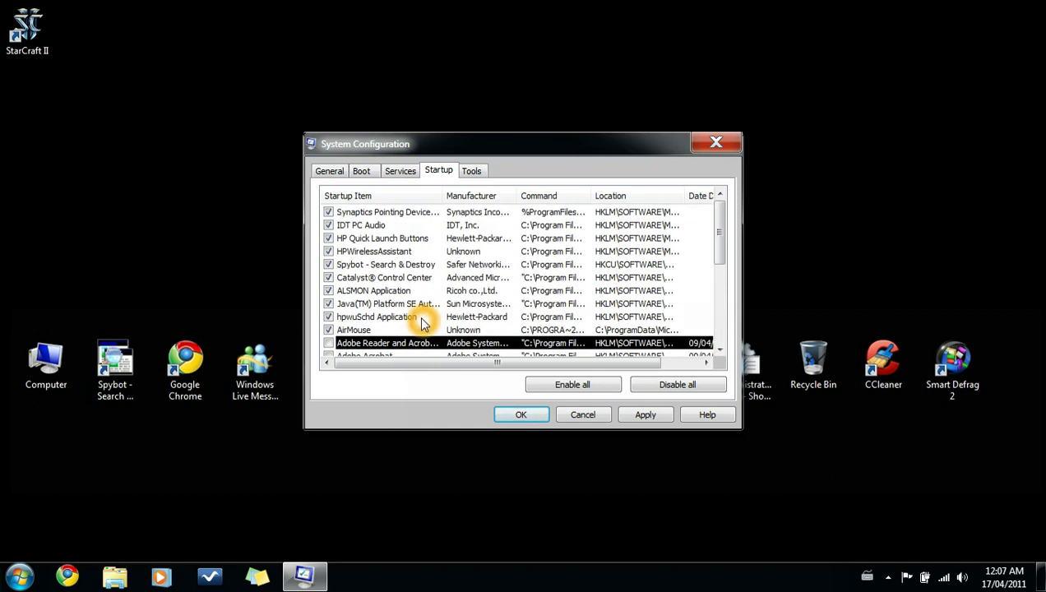
{"action": "scroll", "coordinate": [419, 324], "scroll_direction": "down", "scroll_amount": 4}
{"action": "scroll", "coordinate": [450, 324], "scroll_direction": "up", "scroll_amount": 4}
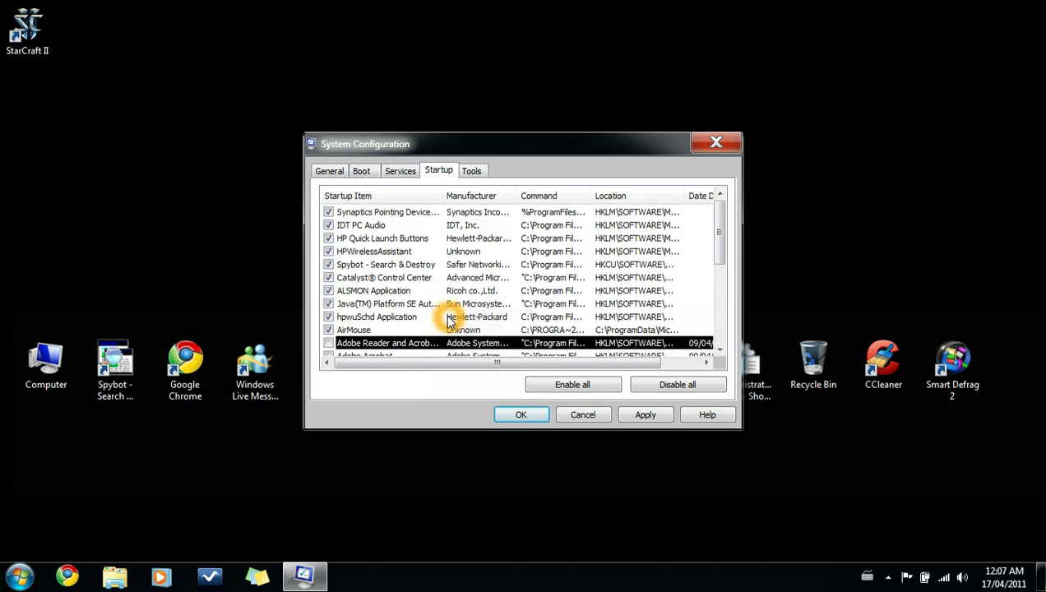
- Apply the System Configuration settings and confirm the dialog
{"action": "left_click", "coordinate": [645, 414]}
{"action": "left_click", "coordinate": [533, 417]}
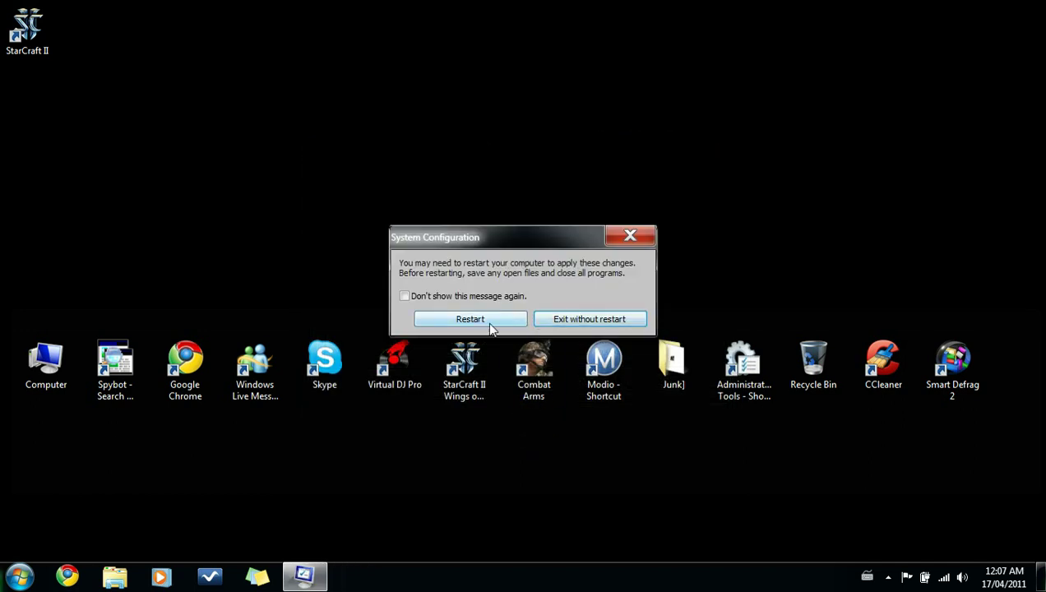
{"action": "left_click", "coordinate": [497, 326]}
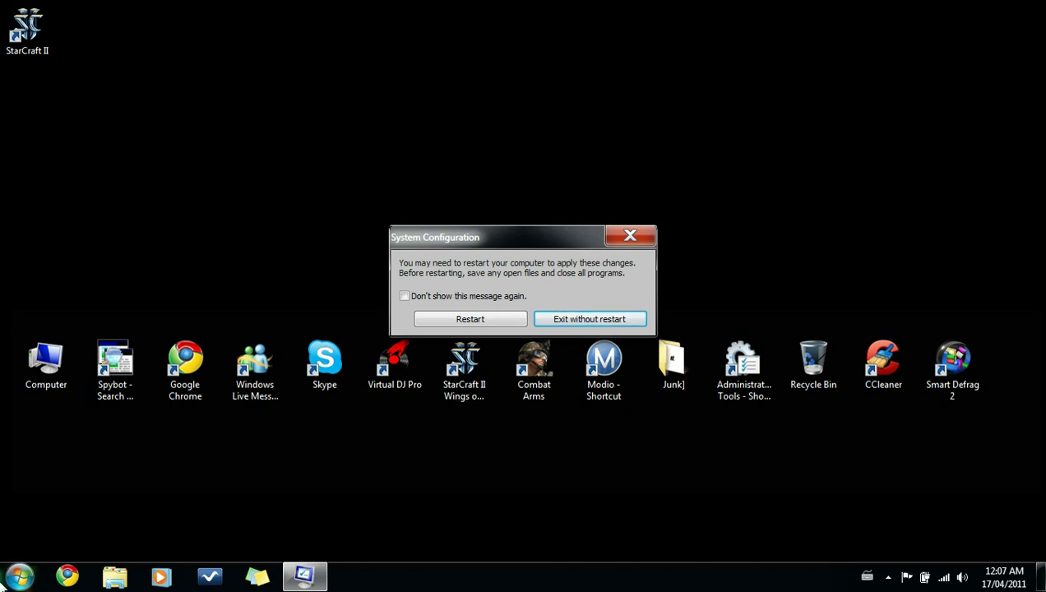
- View the computer's basic system information, including processor, memory and system type, and close its window
{"action": "key", "text": "super"}
{"action": "right_click", "coordinate": [258, 388]}
{"action": "left_click", "coordinate": [305, 512]}
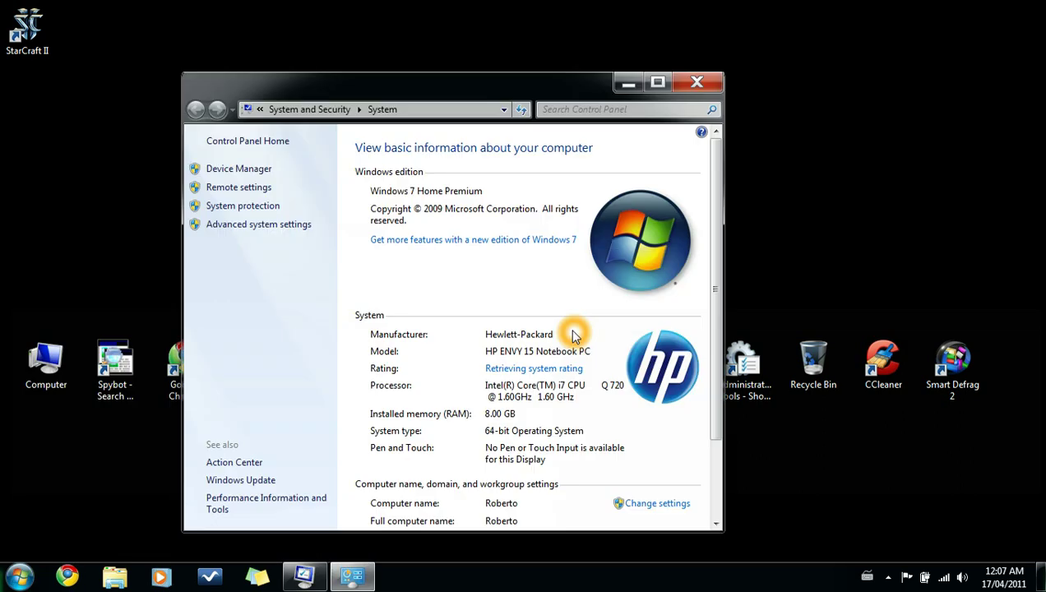
{"action": "left_click_drag", "start_coordinate": [492, 83], "coordinate": [478, 25]}
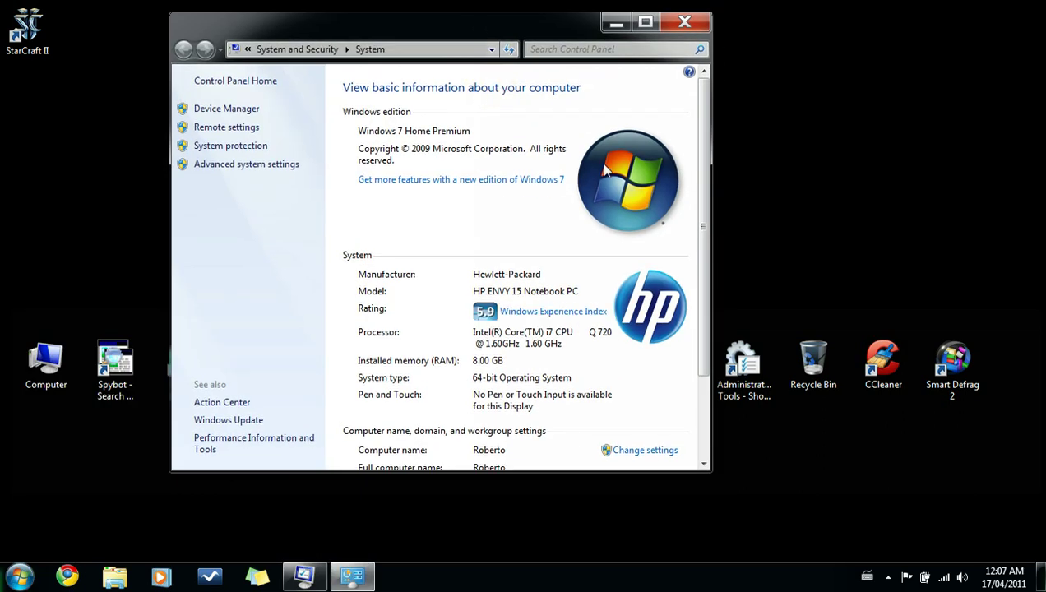
{"action": "left_click_drag", "start_coordinate": [705, 182], "coordinate": [707, 250]}
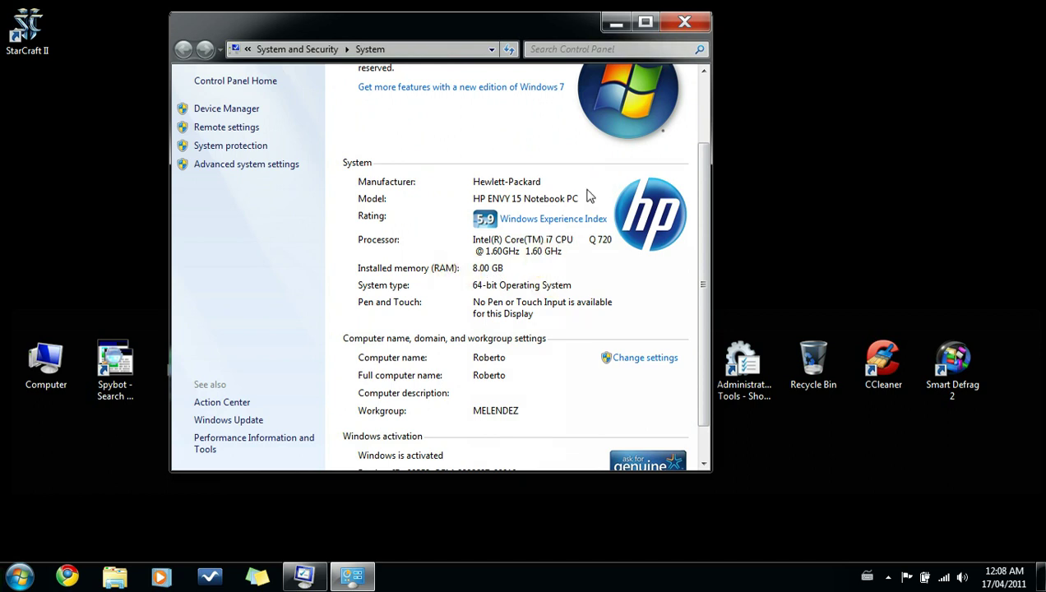
{"action": "left_click", "coordinate": [681, 41]}
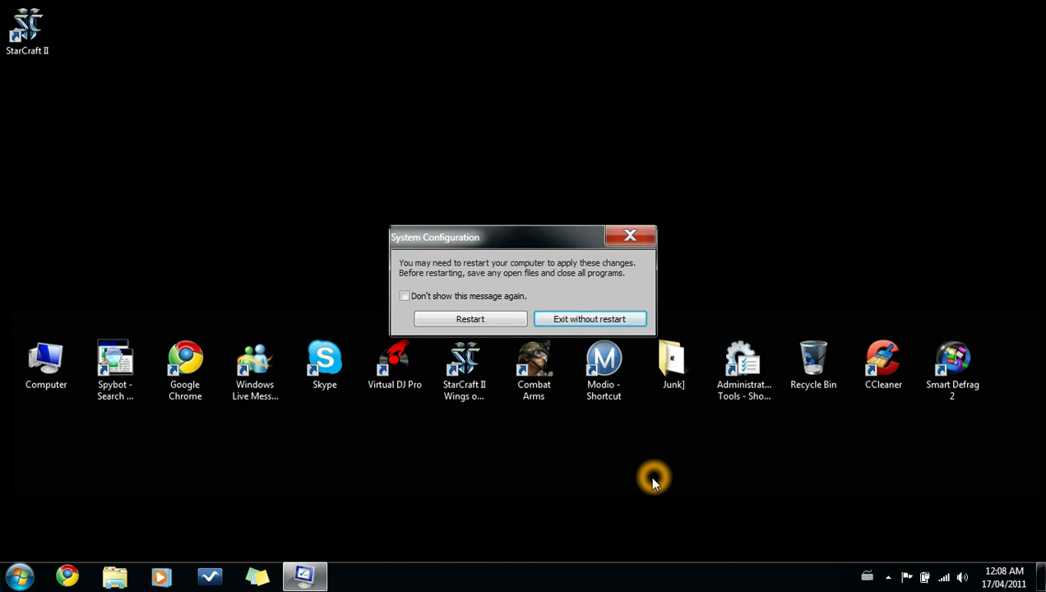
- Show the hidden notification area icons to examine which programs are running in the background
{"action": "left_click", "coordinate": [890, 576]}
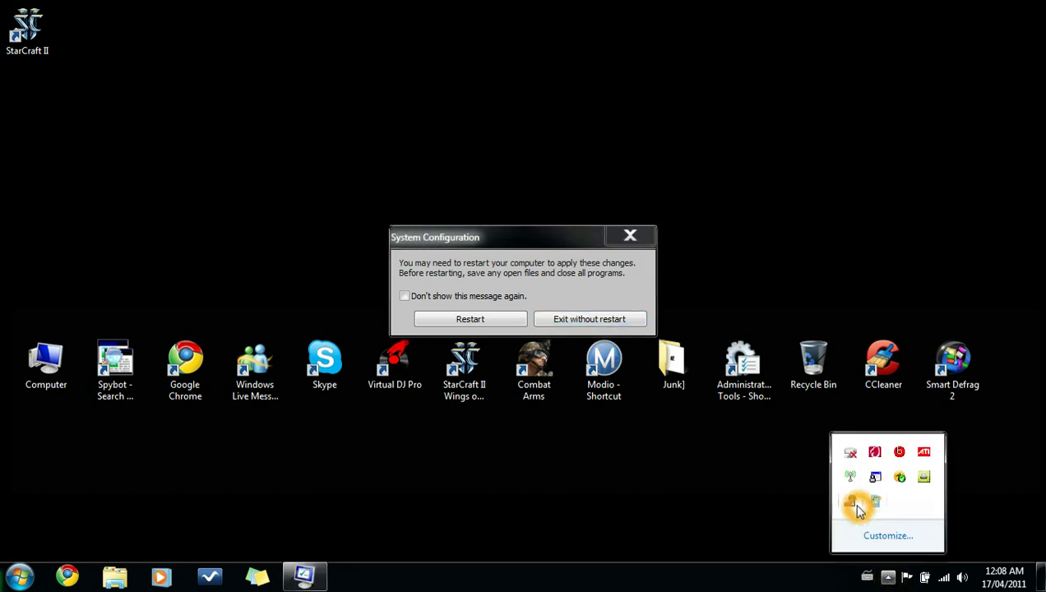